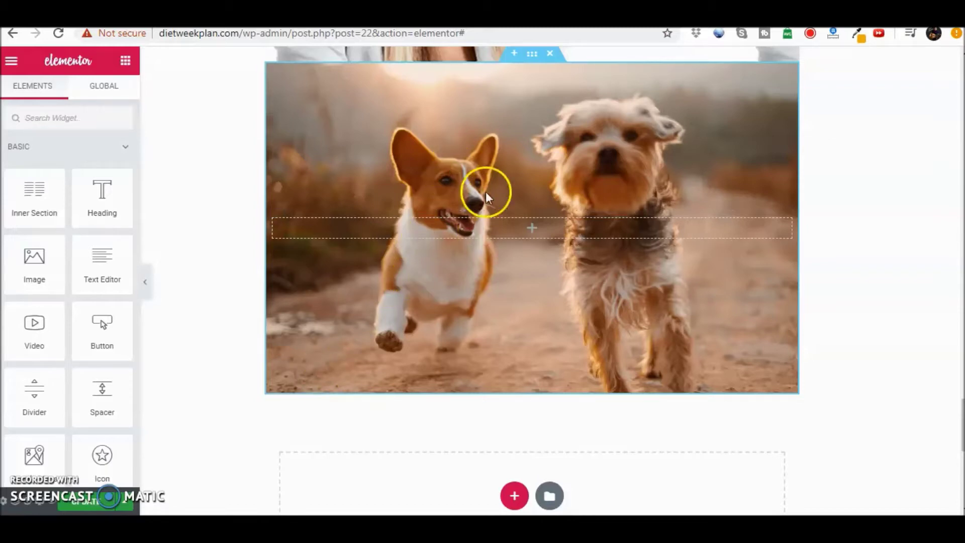
Open the dog-image section's settings, showing its Center Center, Cover background image.
left_click(532, 60)
mouse_move(28, 294)
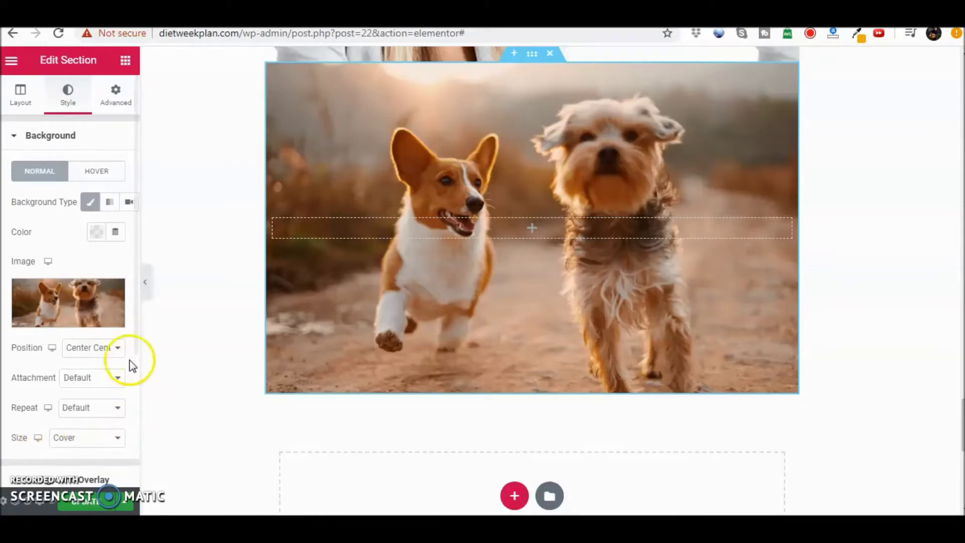
Drag a Heading widget into the dog-photo section and retitle it 'Dog School'.
left_click(535, 229)
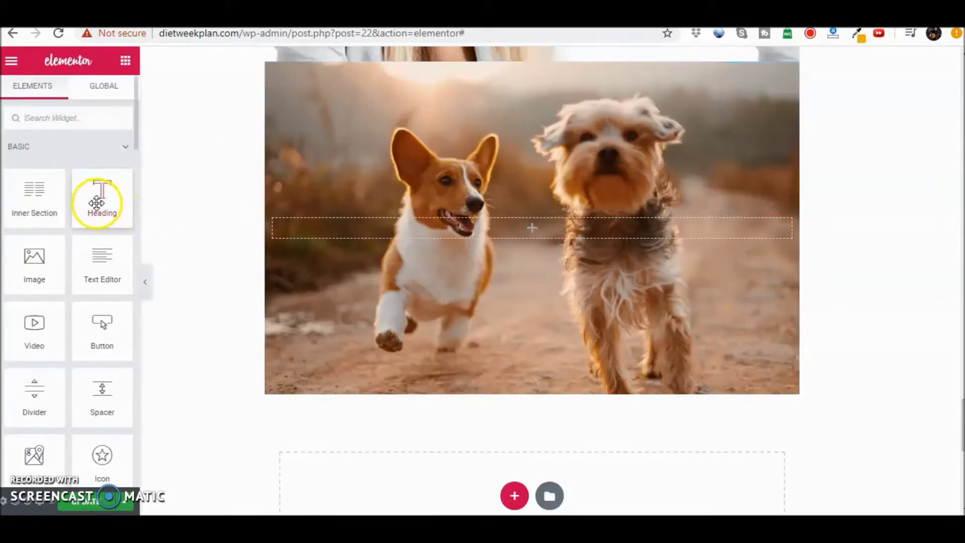
left_click_drag(98, 200, 498, 232)
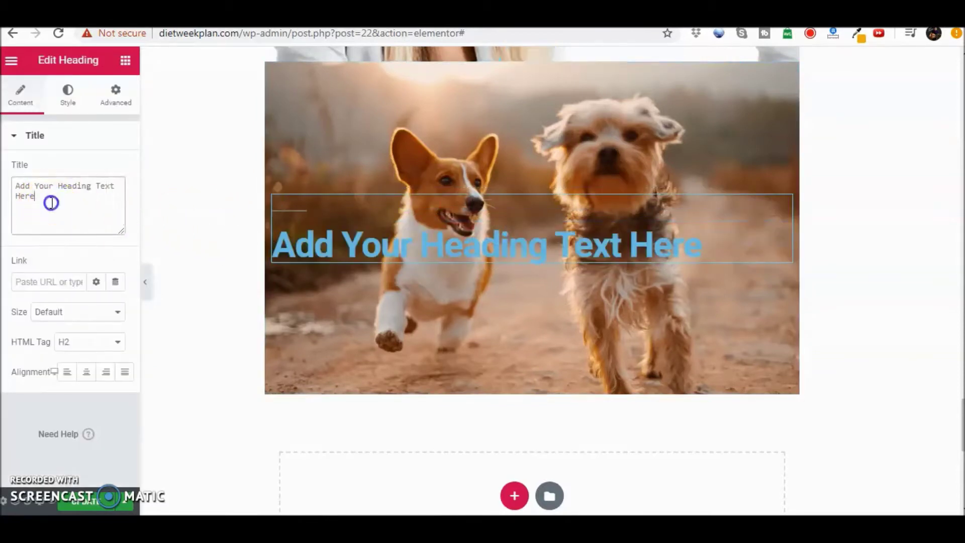
left_click_drag(55, 200, 5, 181)
type("Dog School")
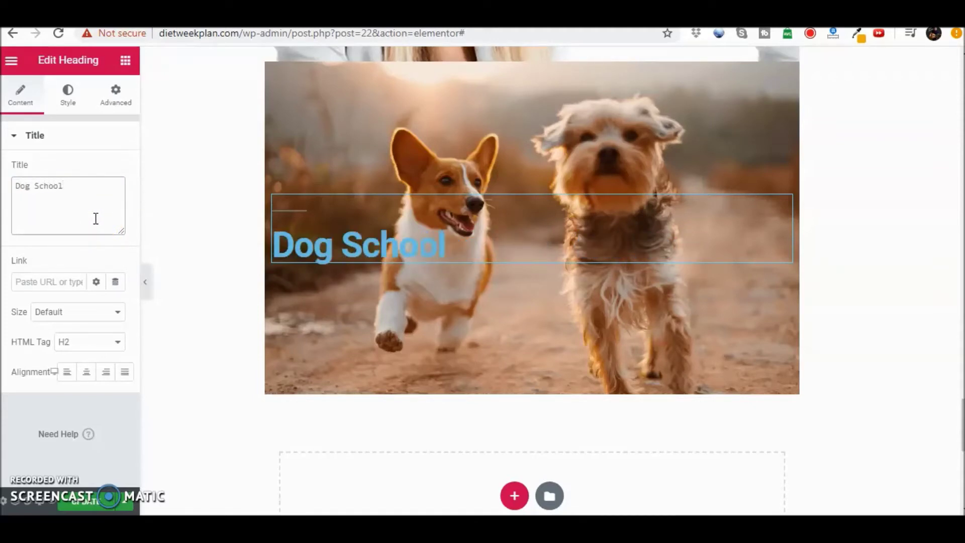
left_click(67, 98)
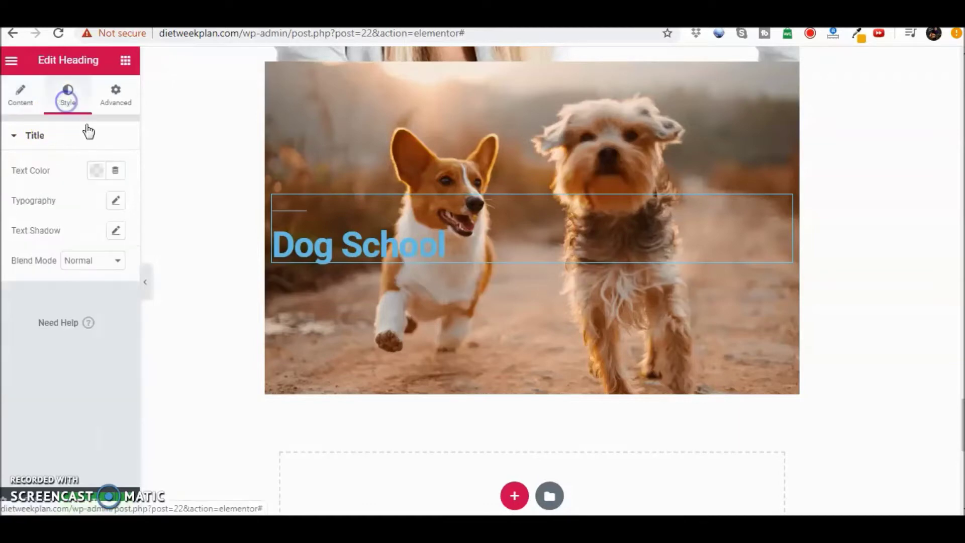
Set the Dog School heading's text colour to white (#FFFFFF).
left_click(96, 171)
left_click(159, 205)
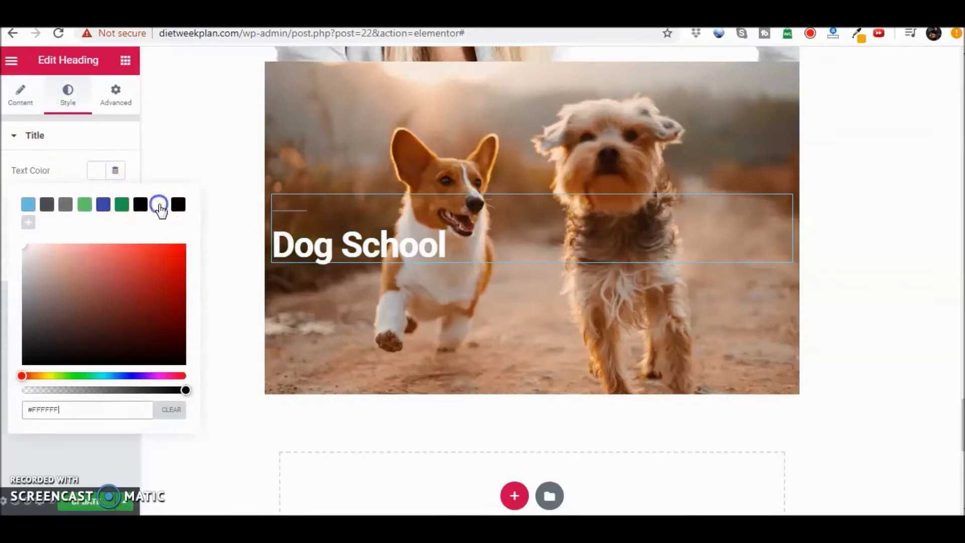
left_click(78, 145)
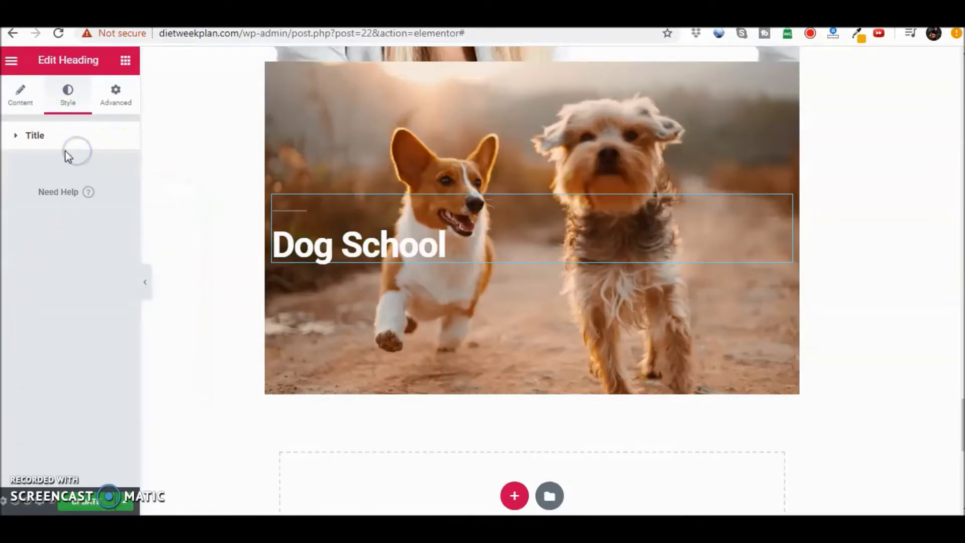
left_click(20, 99)
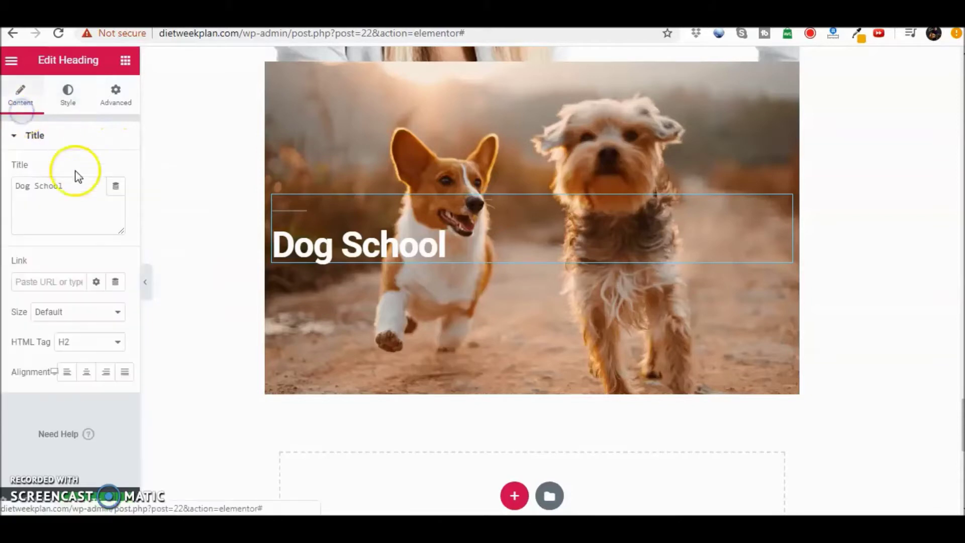
left_click(85, 373)
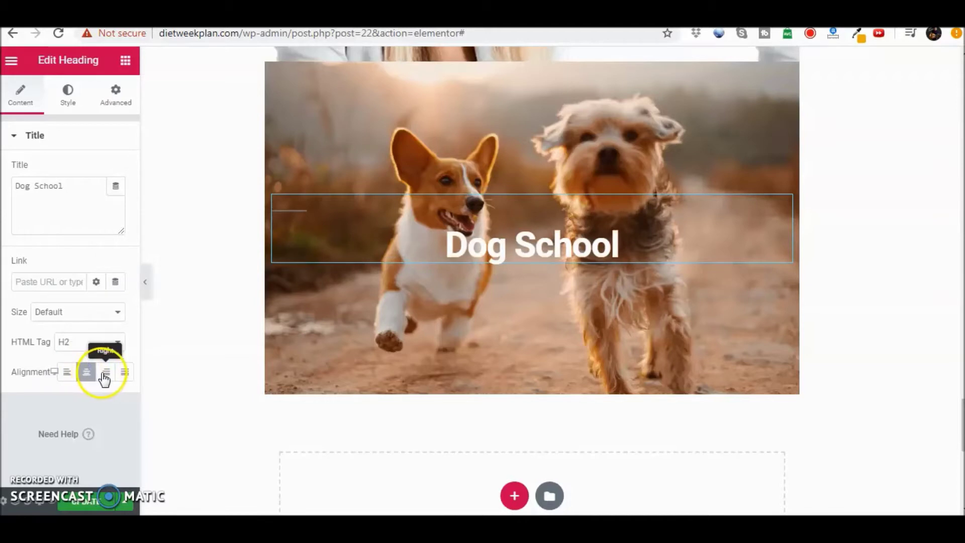
left_click(104, 373)
left_click(66, 372)
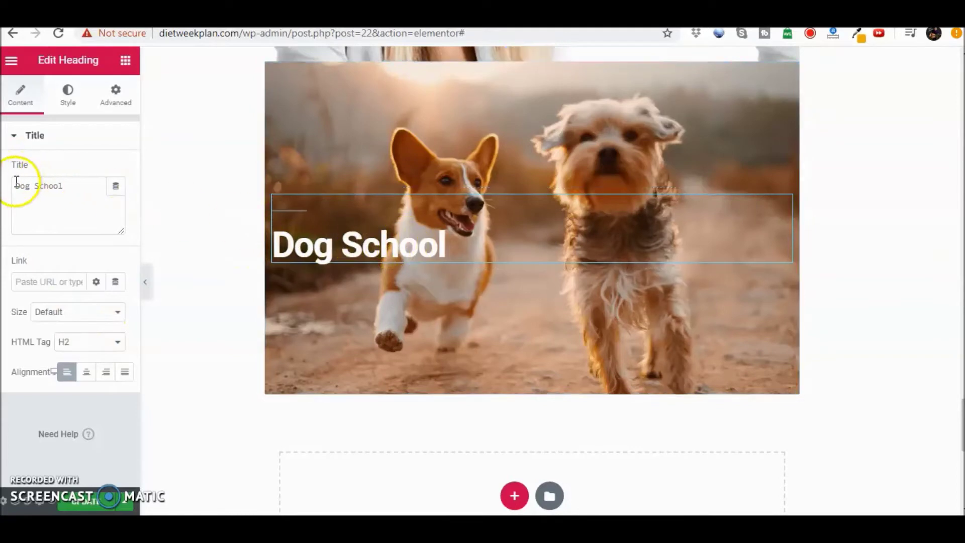
left_click_drag(16, 185, 35, 191)
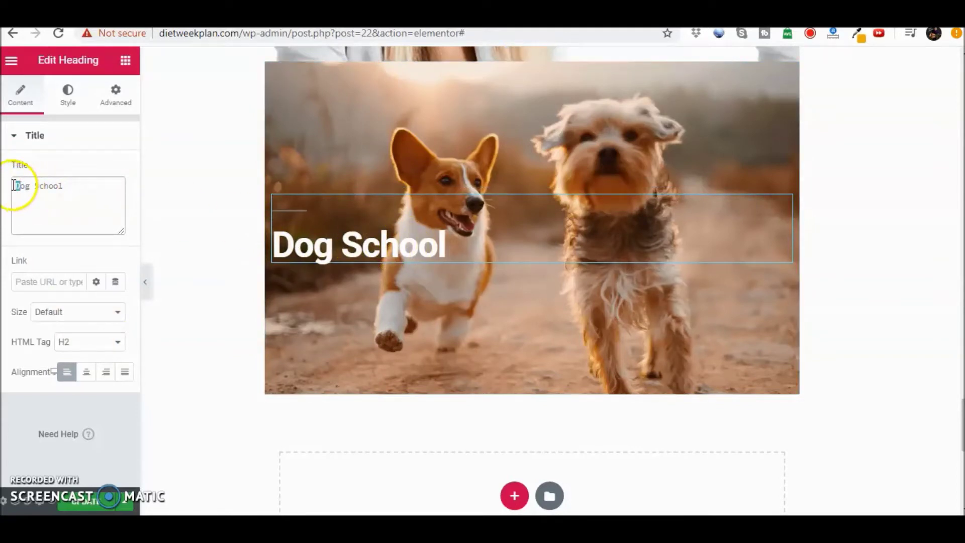
left_click(16, 186)
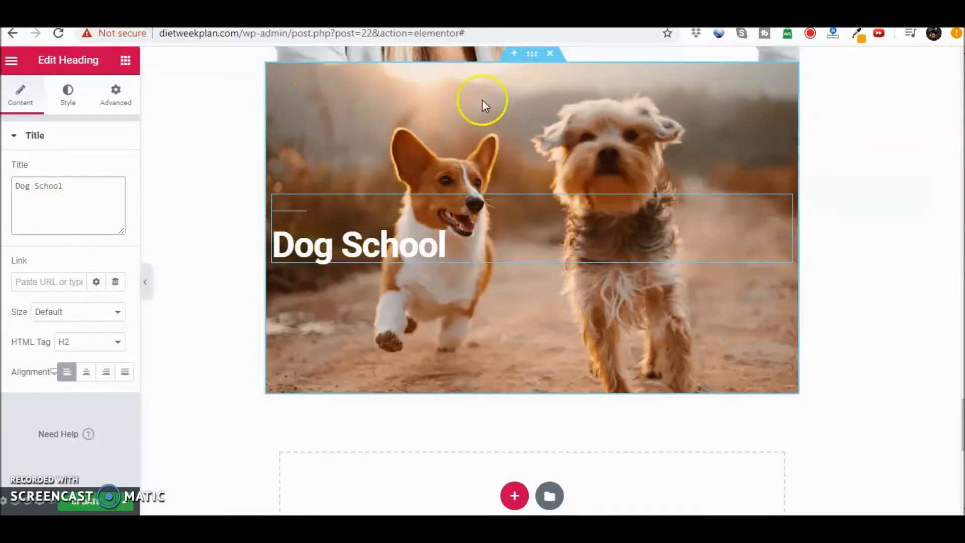
left_click(534, 56)
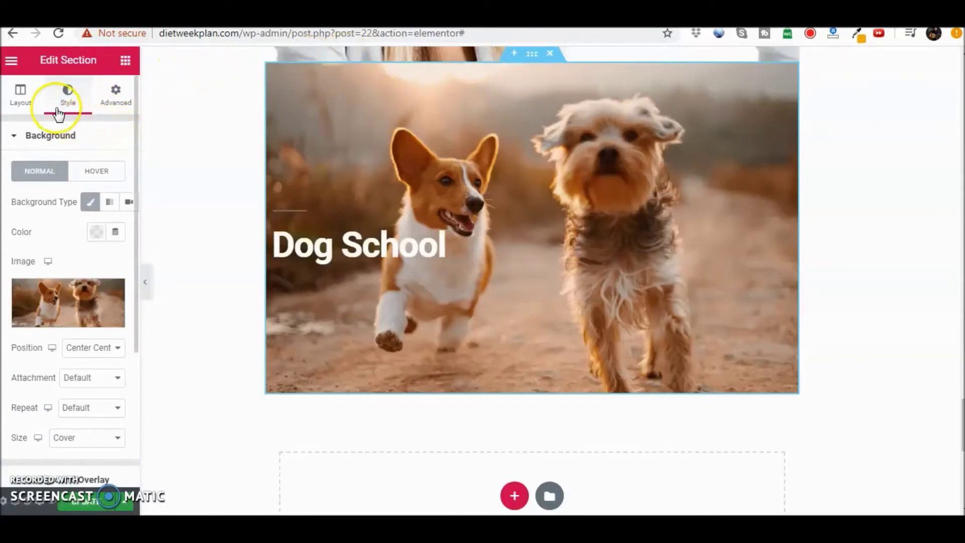
Give the dog section a 71 VH minimum height and set its Column Position to Top.
left_click(36, 99)
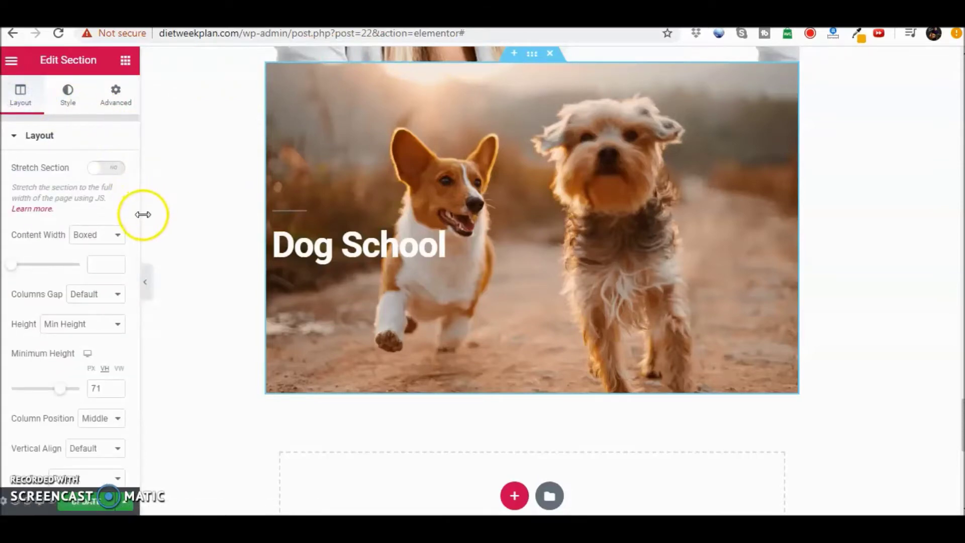
left_click_drag(136, 209, 137, 268)
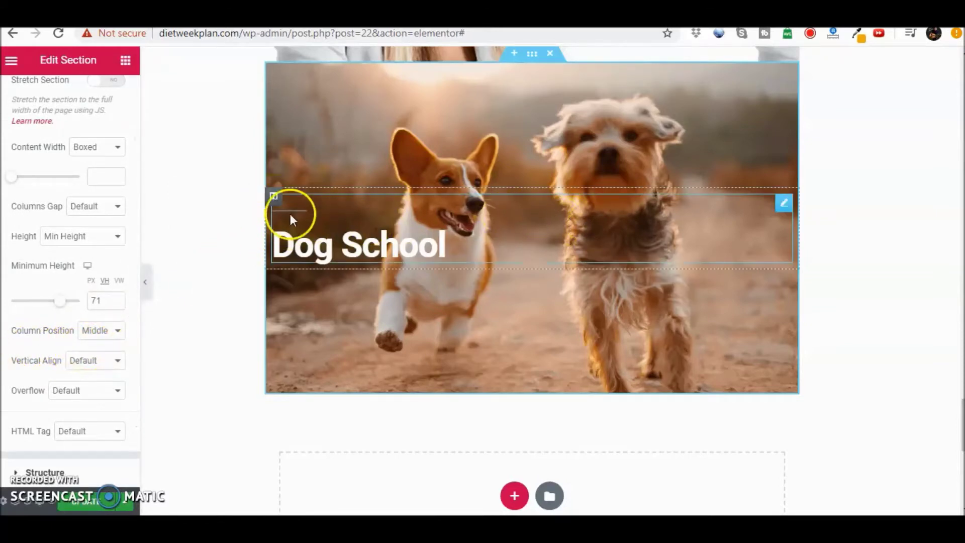
left_click(121, 337)
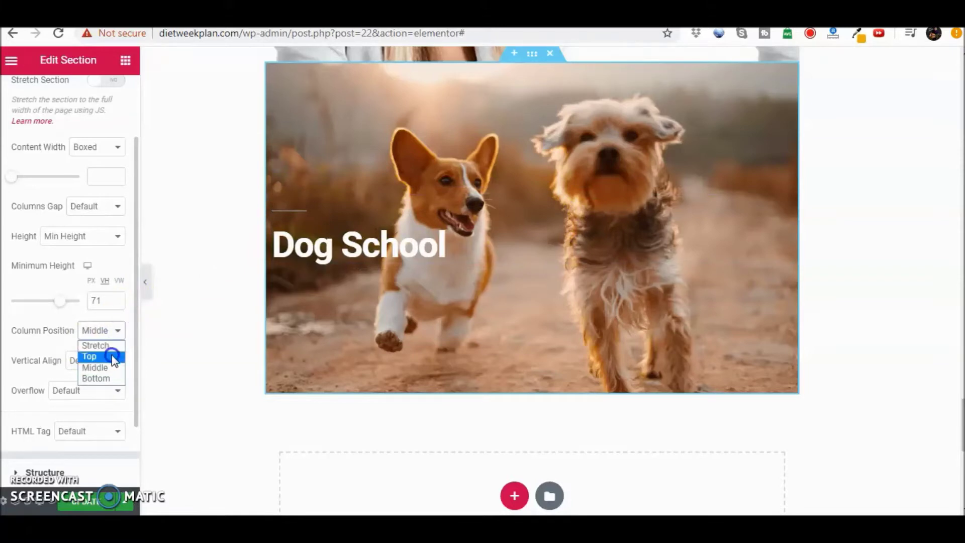
left_click(113, 355)
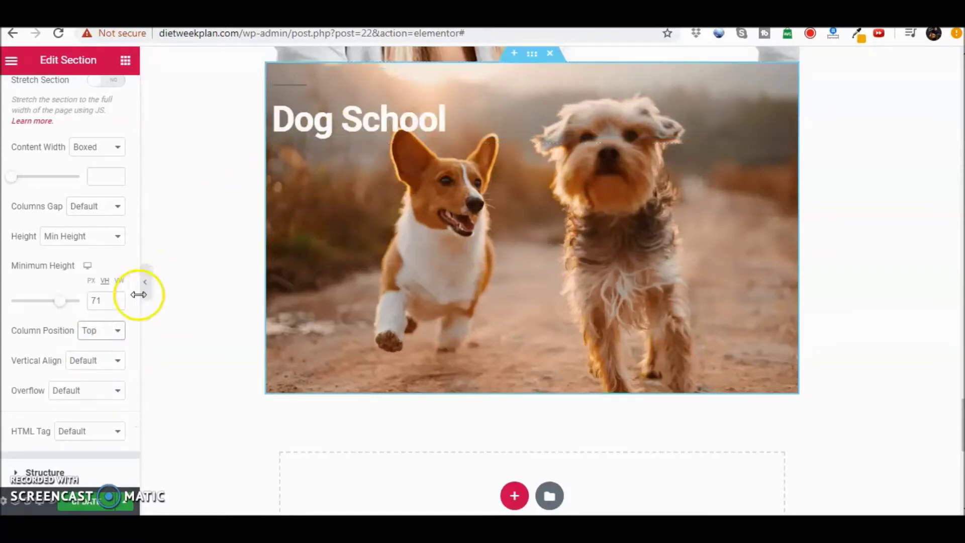
left_click(121, 336)
left_click(105, 377)
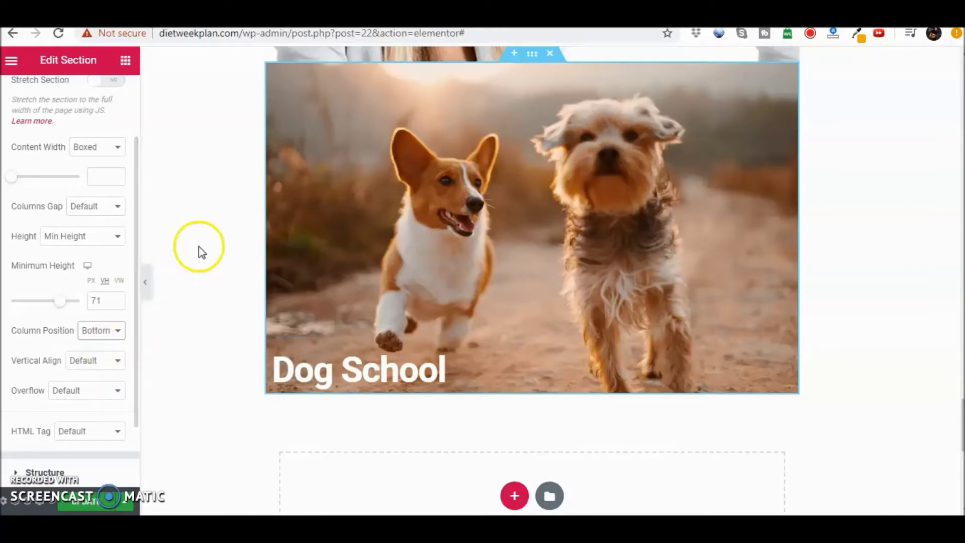
left_click(113, 333)
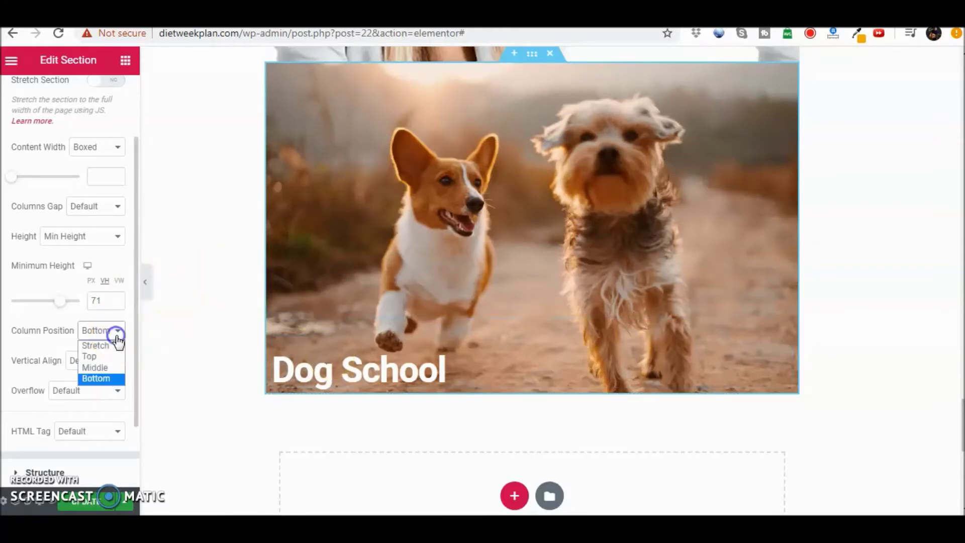
left_click(107, 356)
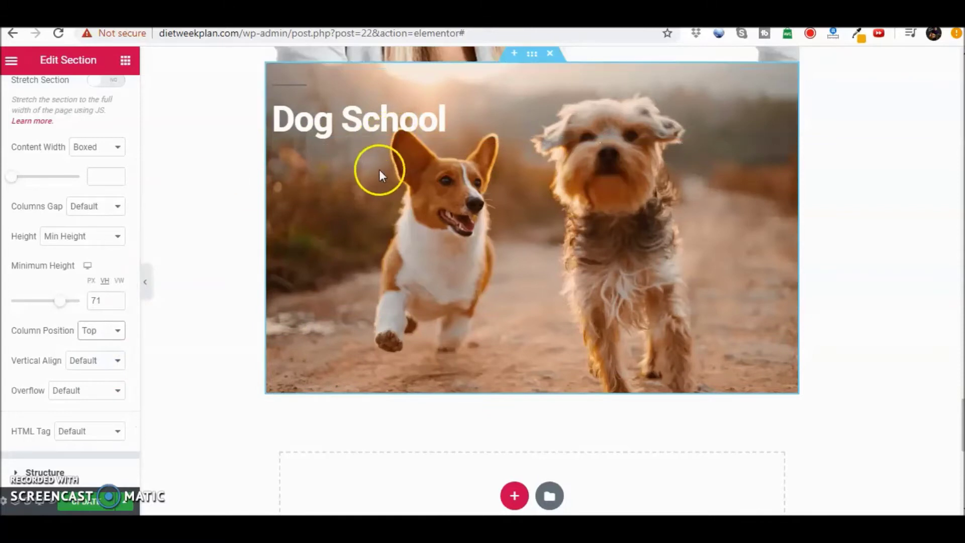
scroll(382, 168, "up", 3)
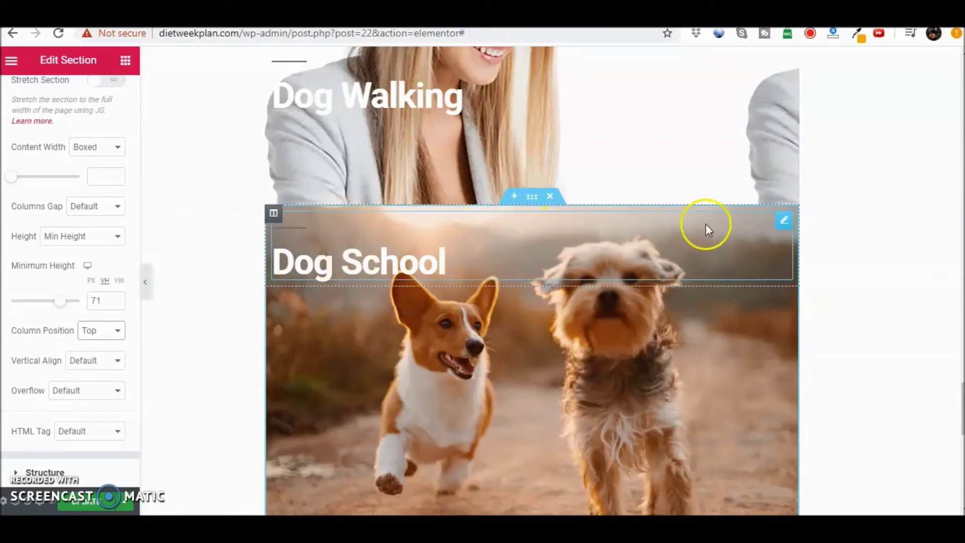
left_click(782, 220)
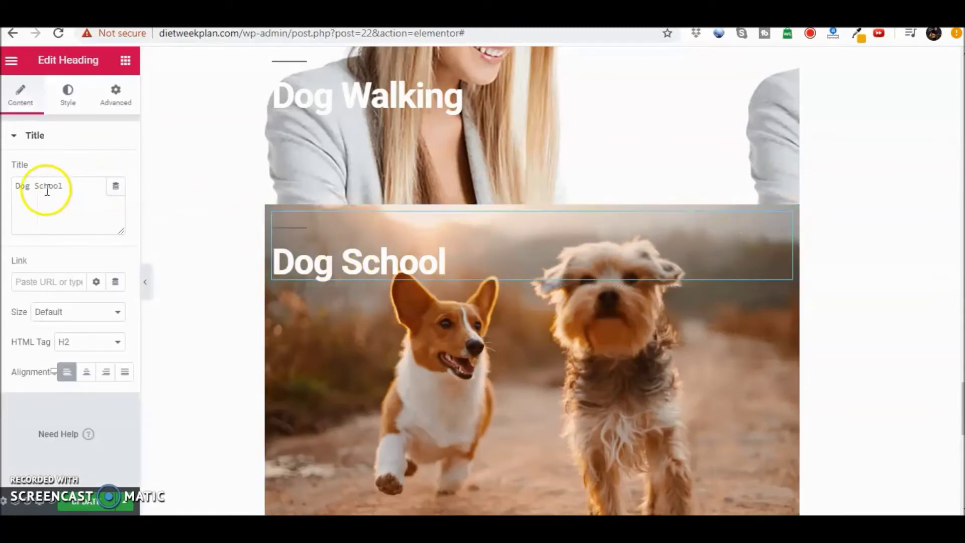
Review the heading's Content options, leaving the title as 'Dog School'.
left_click(19, 187)
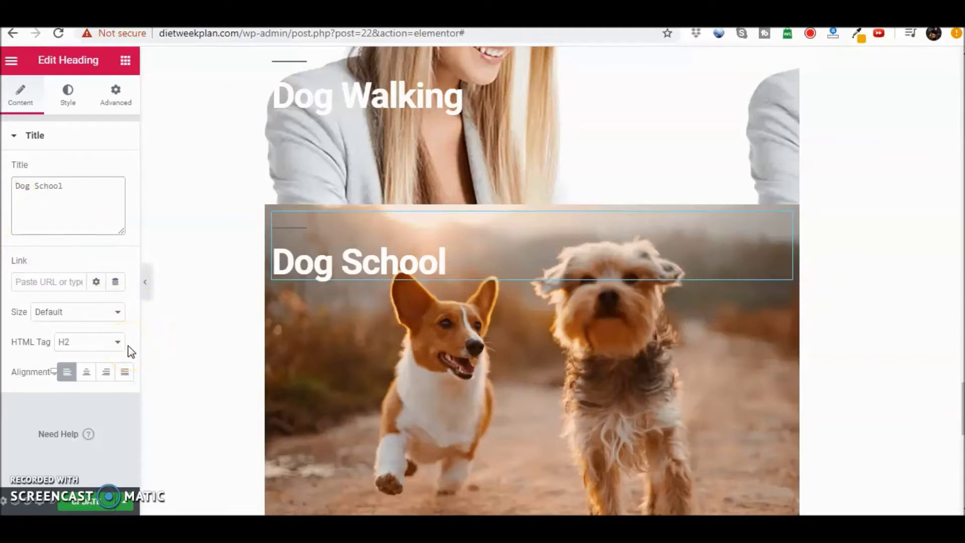
scroll(553, 201, "down", 1)
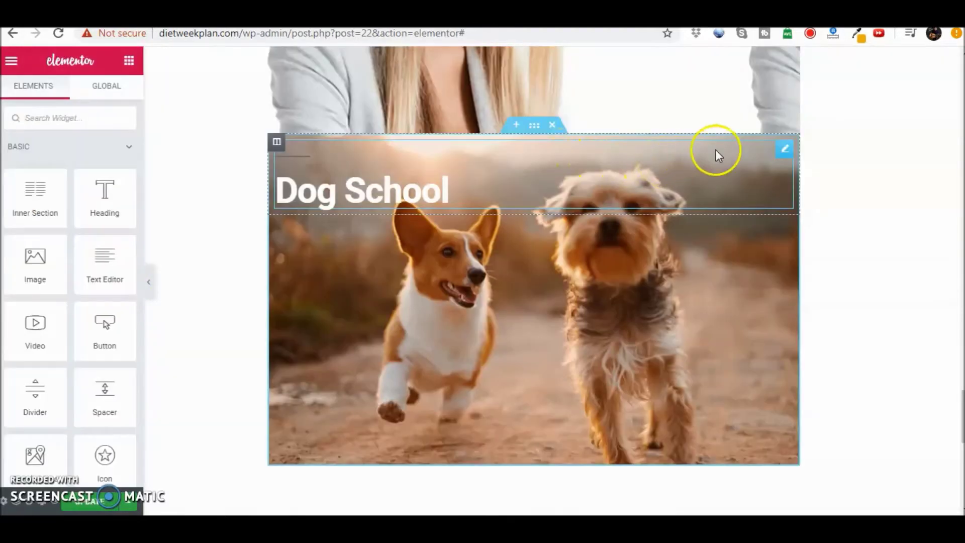
Set the Dog School heading's Advanced width to Inline (auto).
left_click(785, 151)
left_click(116, 91)
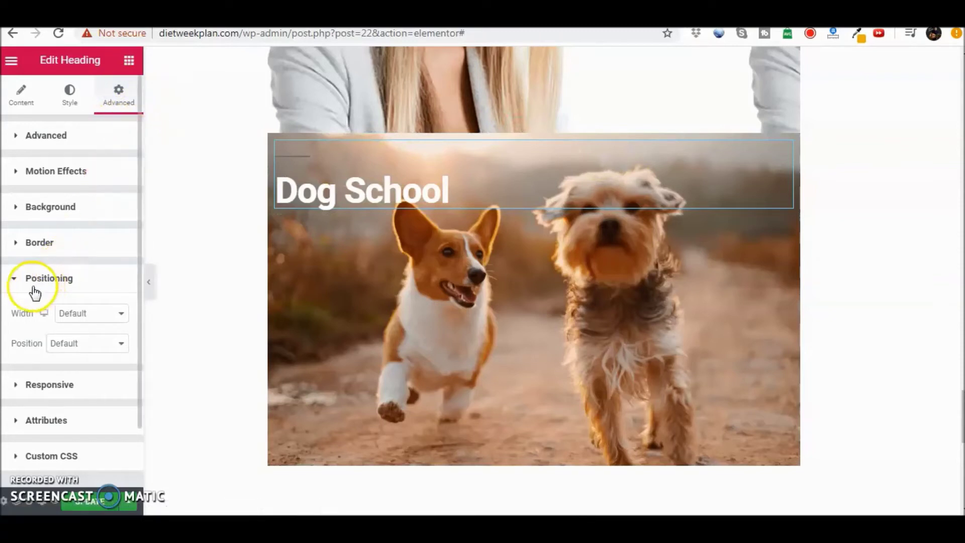
left_click(119, 317)
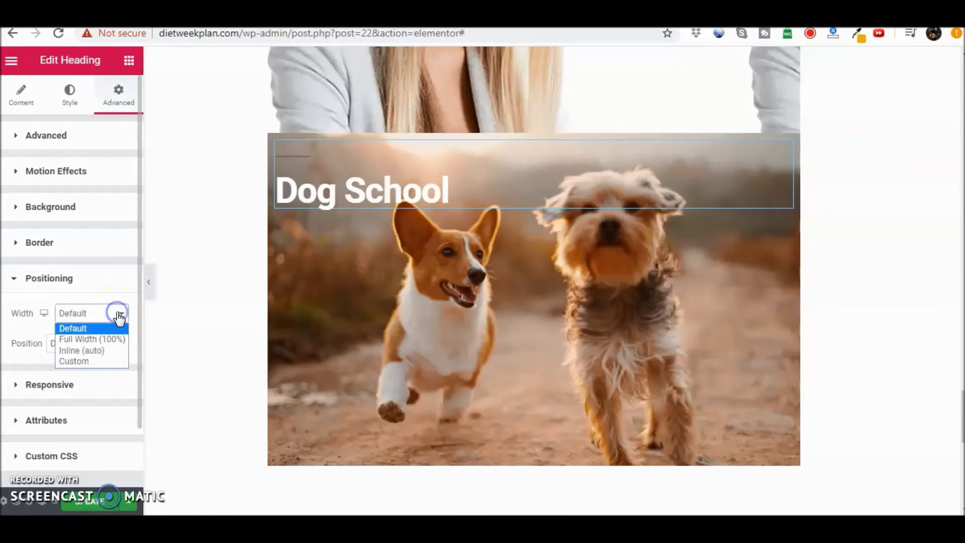
left_click(110, 352)
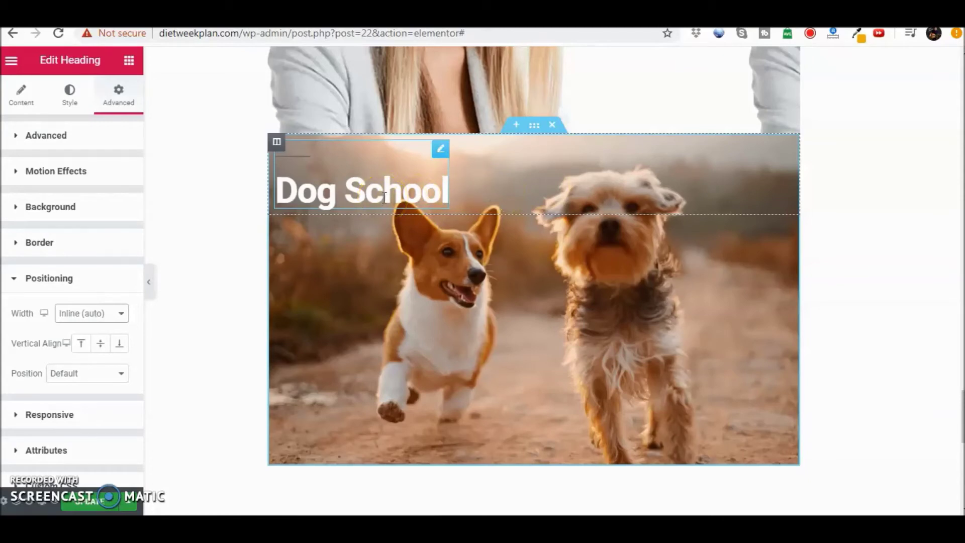
left_click(280, 190)
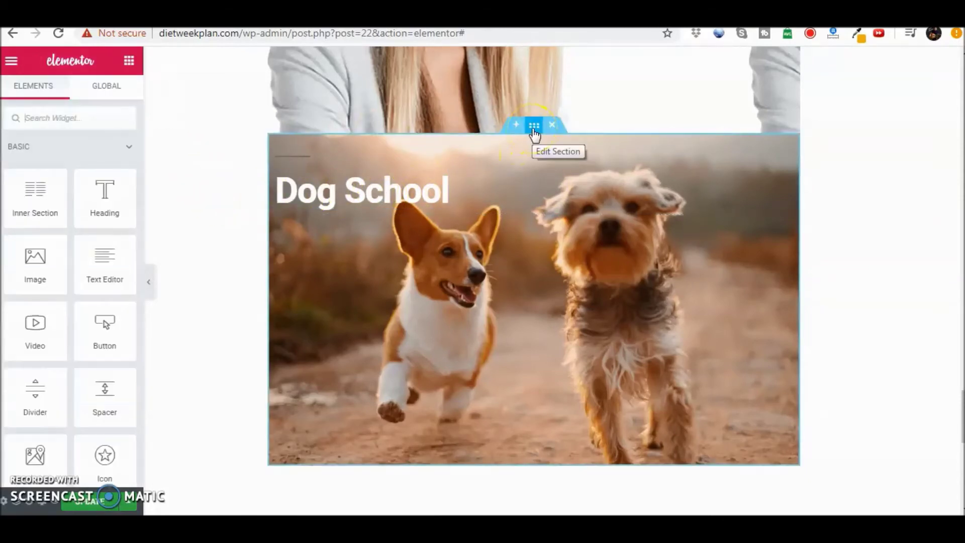
Adjust the dog section's padding link and values, ending with 0 padding on every side.
left_click(533, 127)
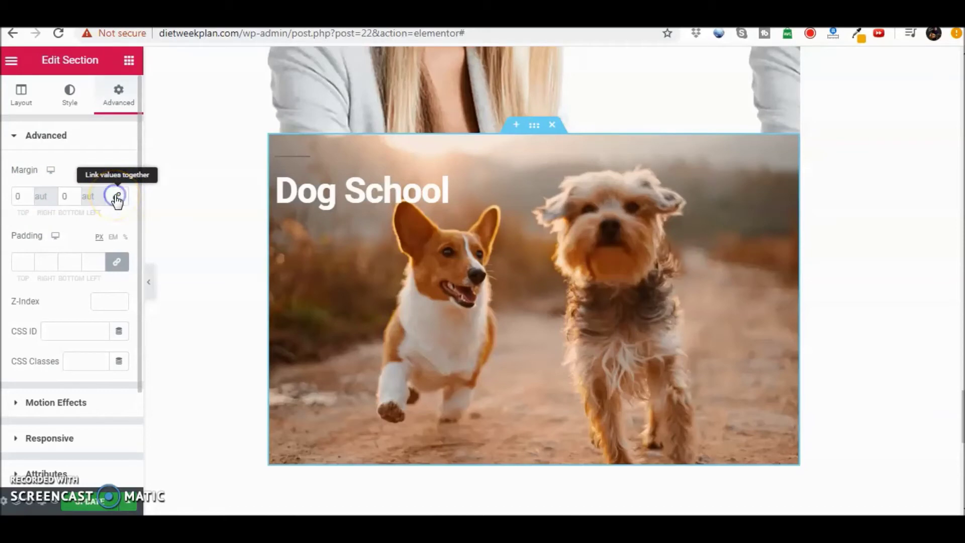
left_click(116, 261)
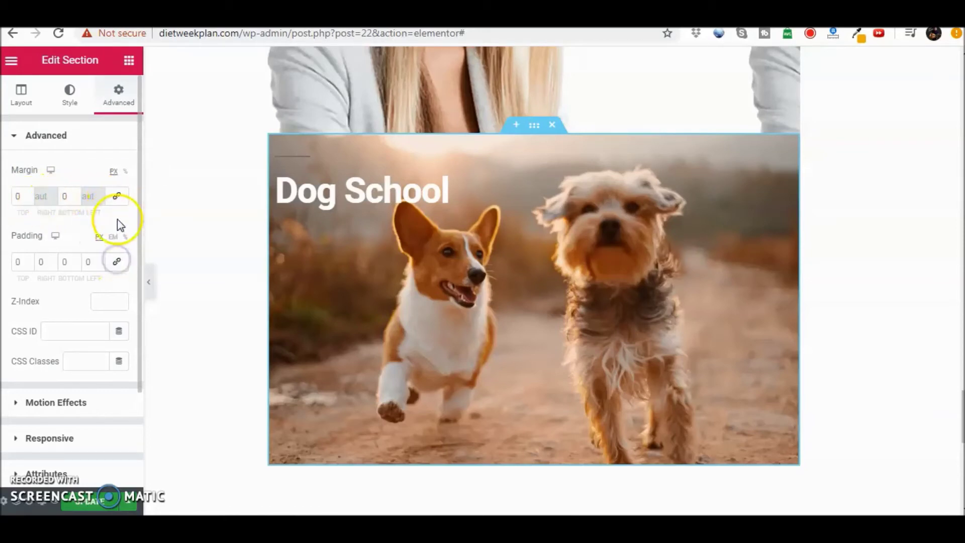
left_click(119, 263)
left_click(26, 261)
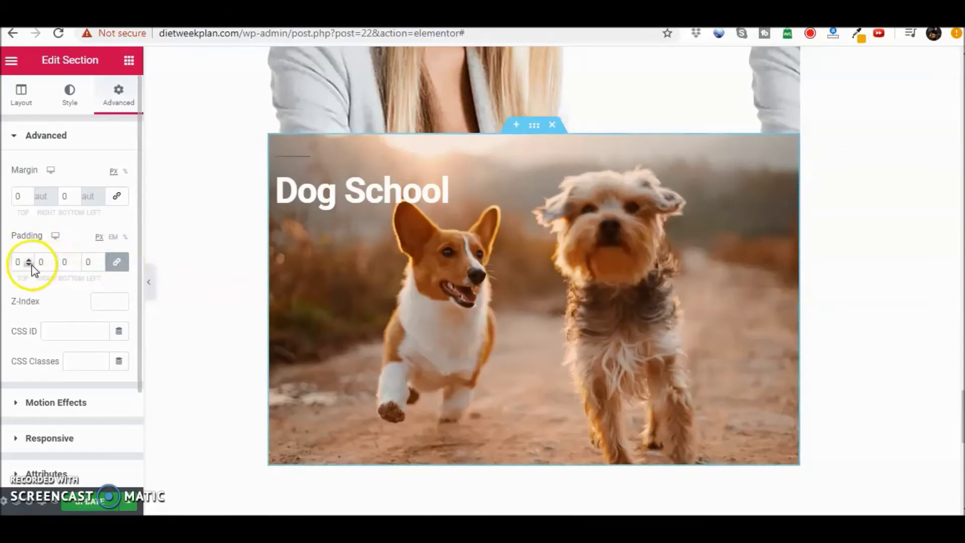
type("5")
left_click_drag(29, 261, 29, 264)
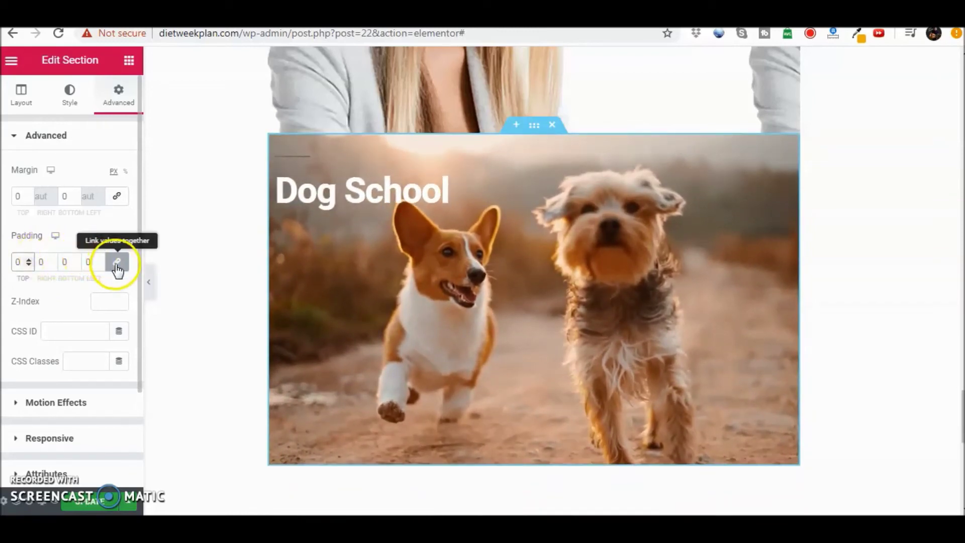
left_click(367, 153)
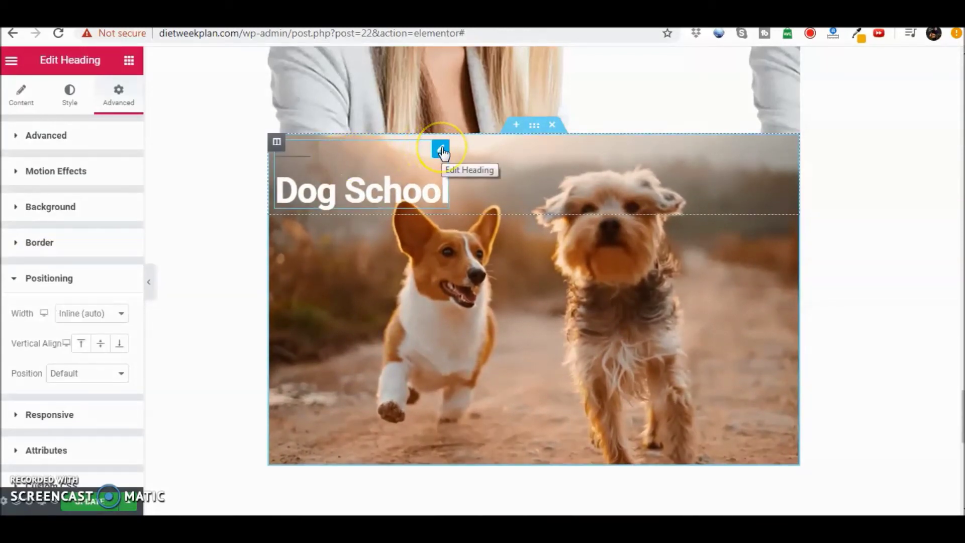
Give the heading's column an unlinked 156 px left margin, shifting Dog School right.
left_click(128, 103)
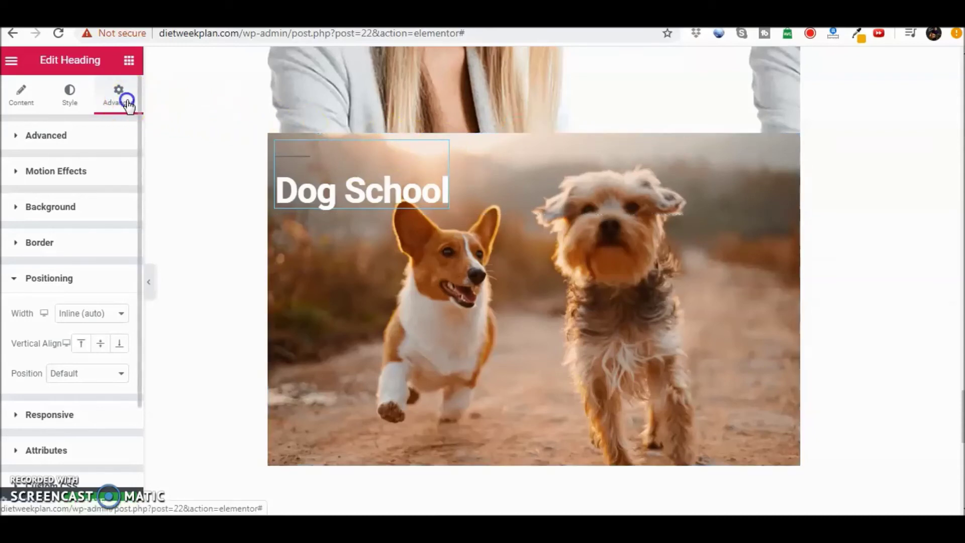
left_click(101, 135)
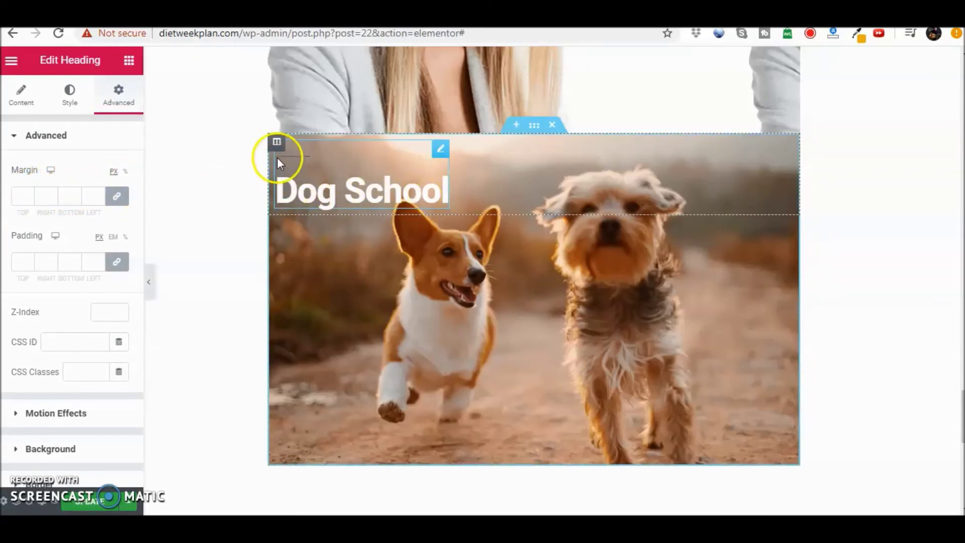
left_click(264, 212)
left_click(98, 195)
type("11")
left_click(99, 194)
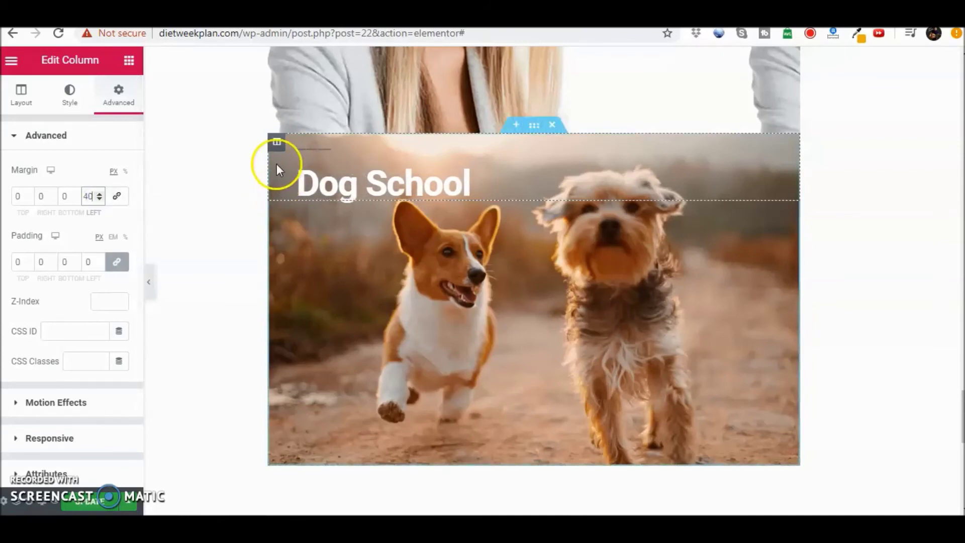
left_click(98, 193)
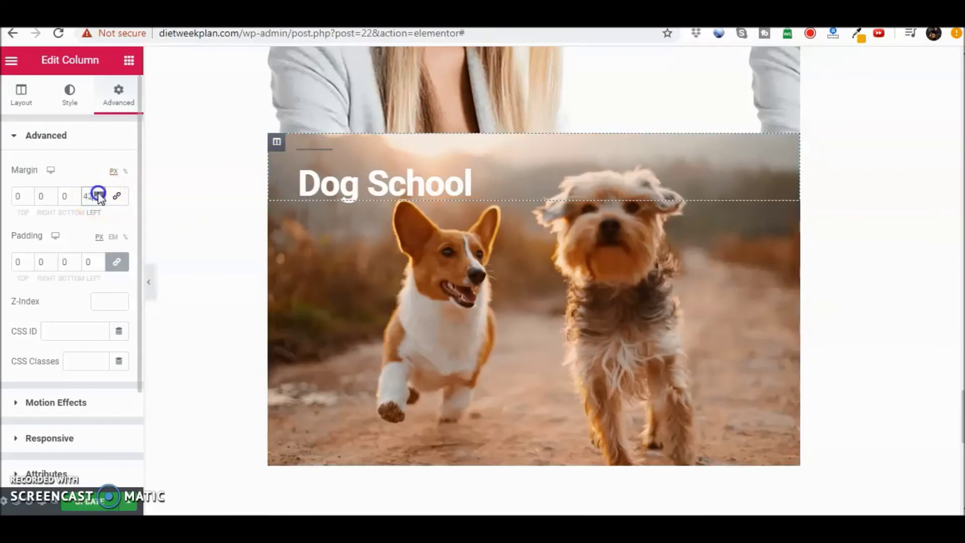
left_click_drag(98, 194, 99, 193)
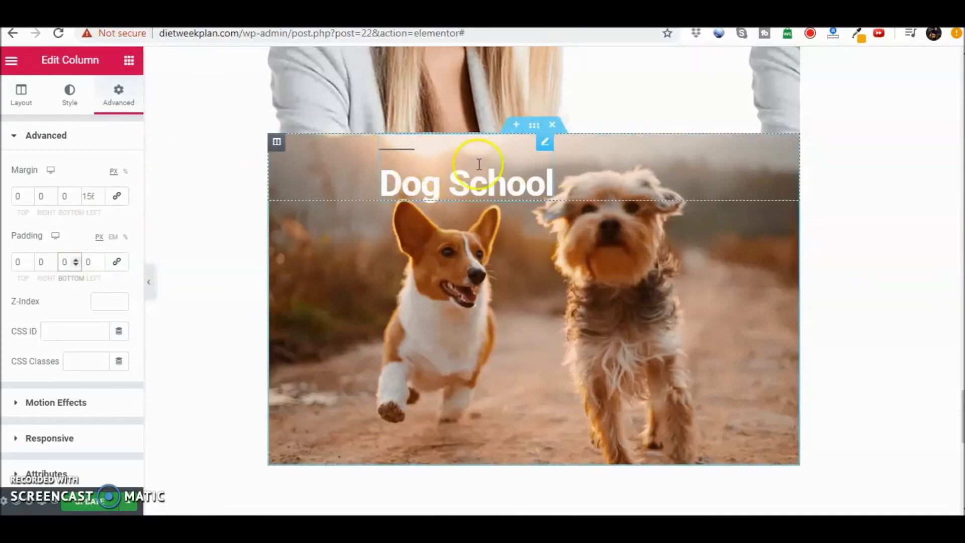